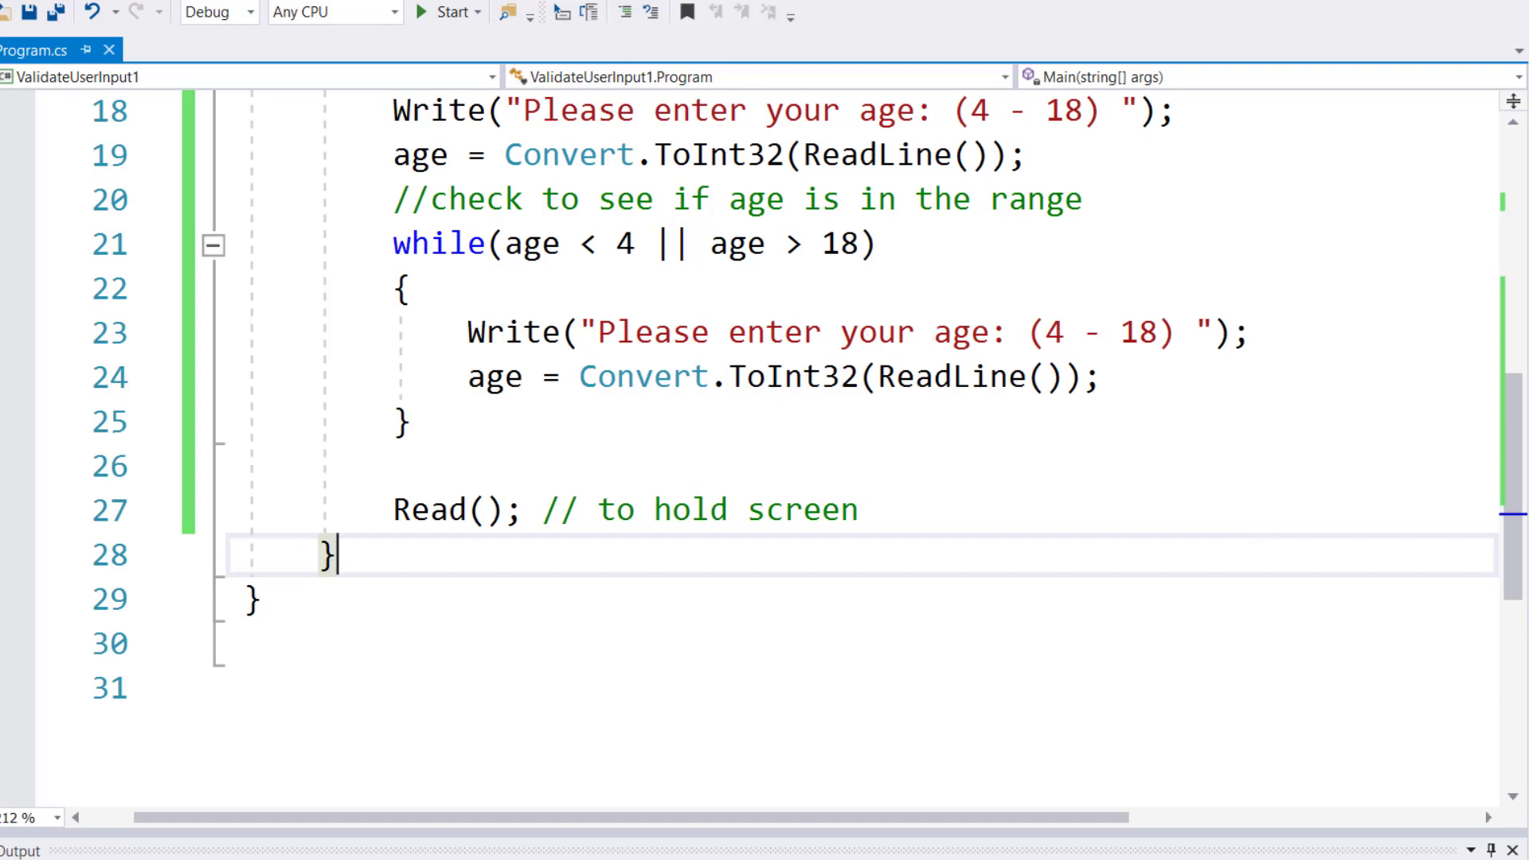
Delete the age prompt and Convert.ToInt32(ReadLine()) lines that precede the while loop.
drag(393, 110, 1053, 171)
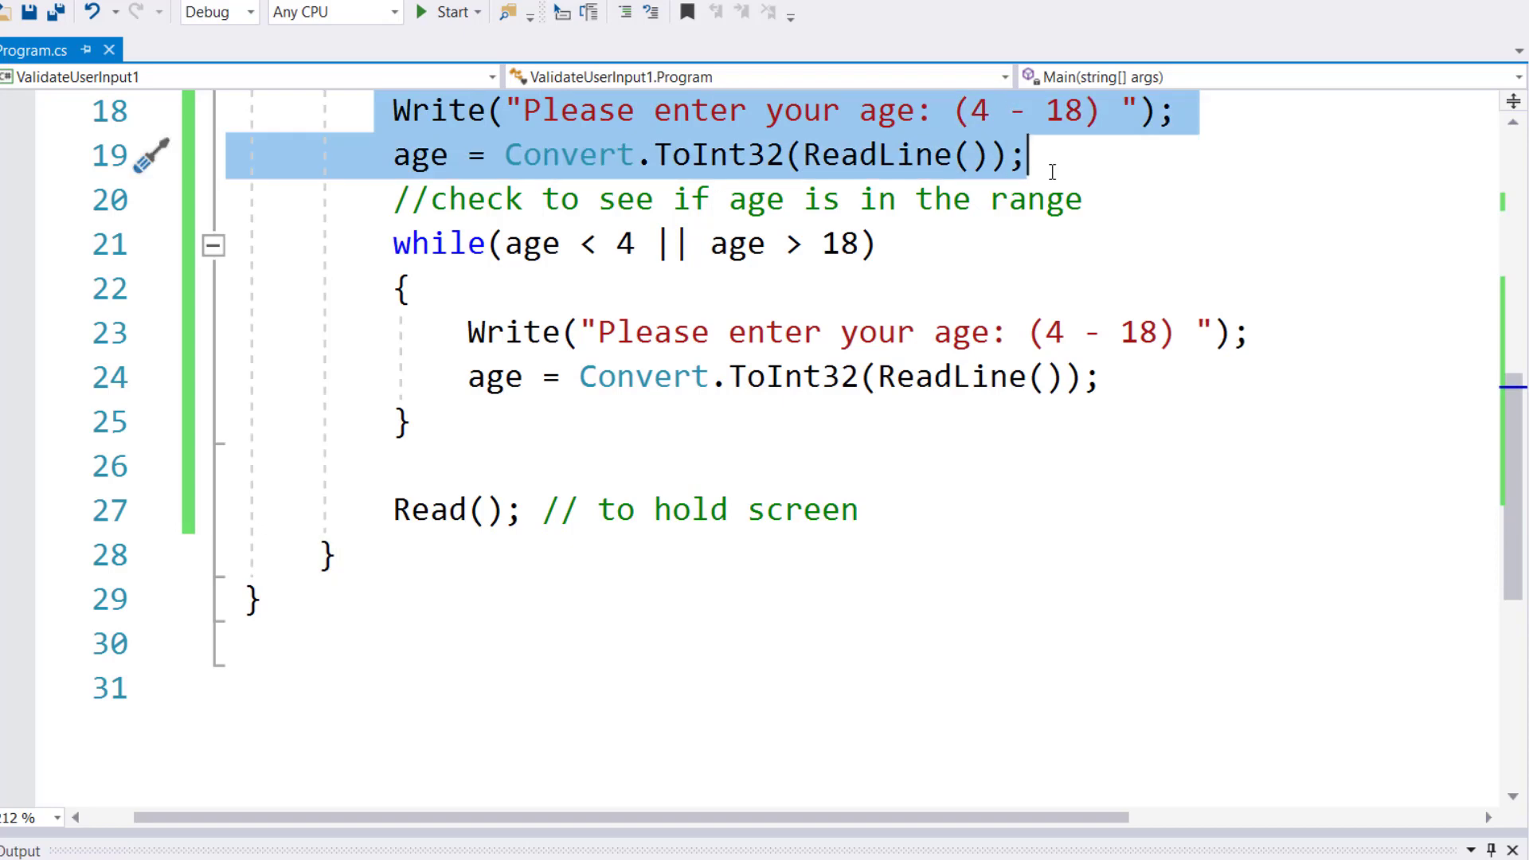
key(Delete)
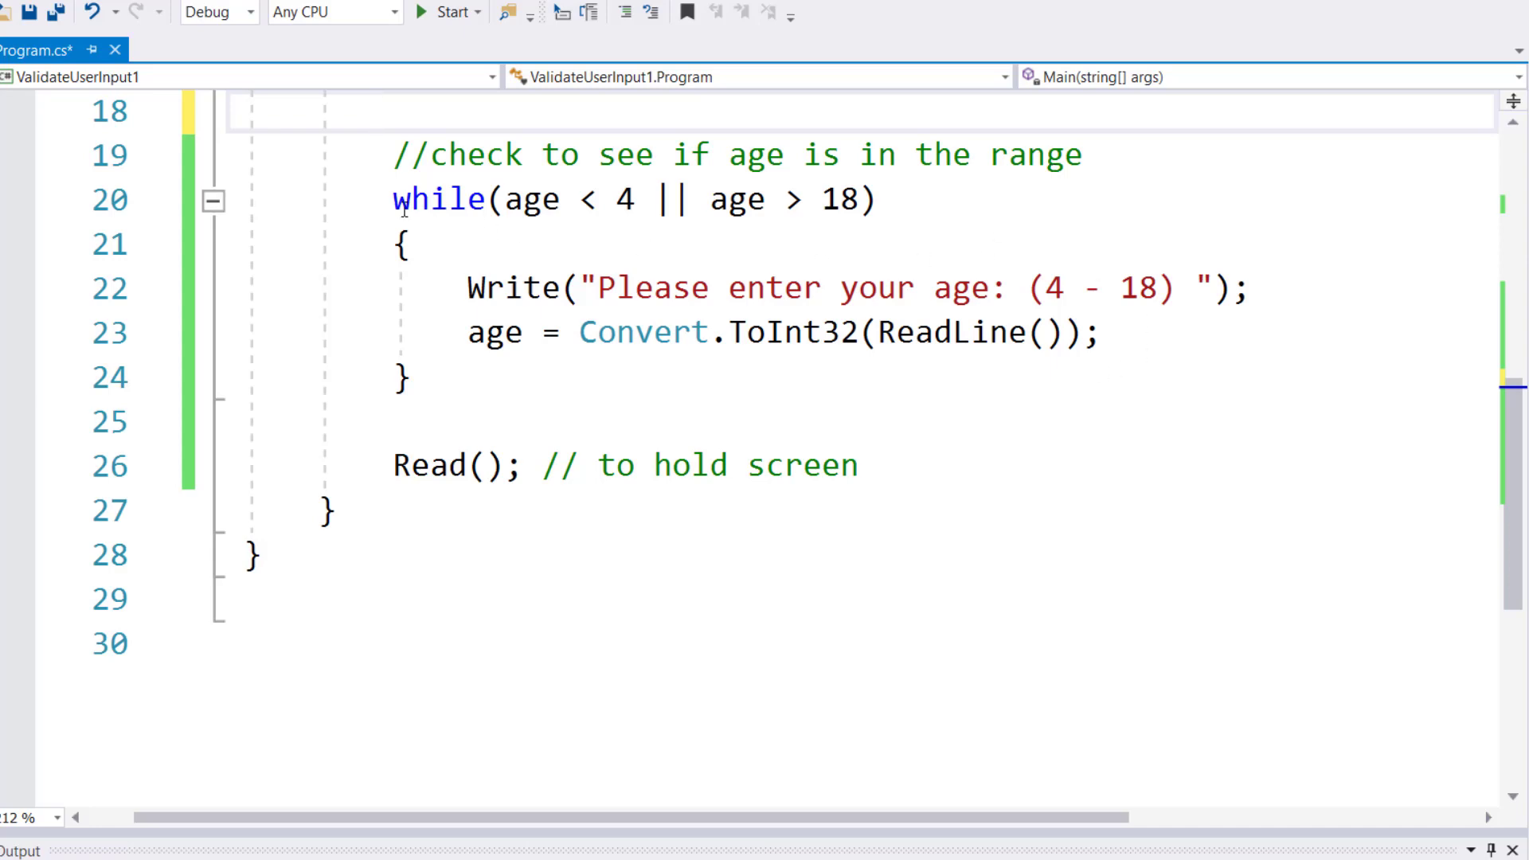
Cut the while(...) header and paste it right after the loop body's closing brace.
drag(377, 199, 879, 202)
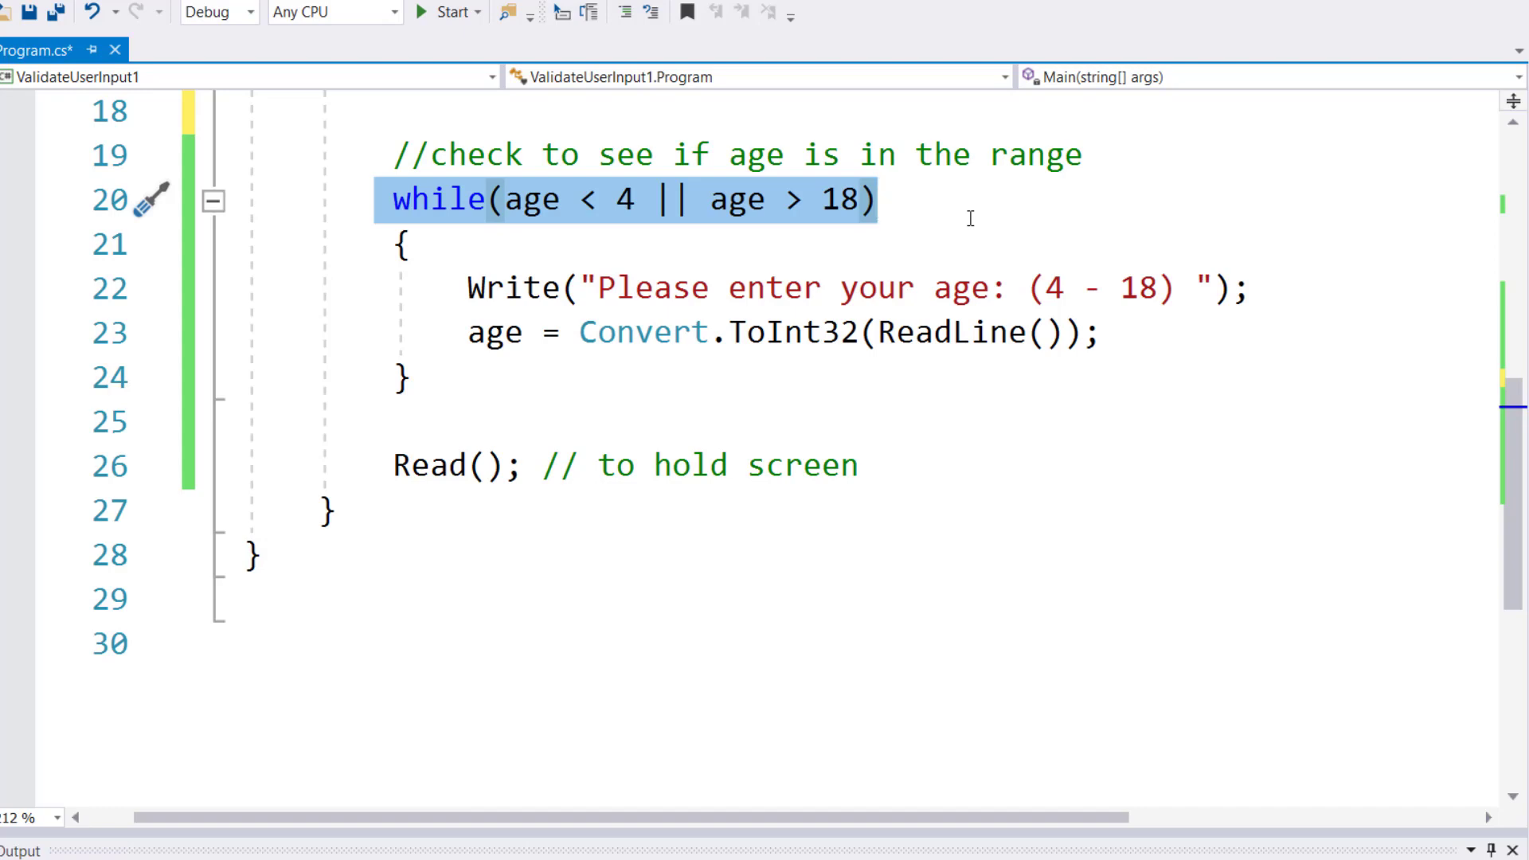
key(Delete)
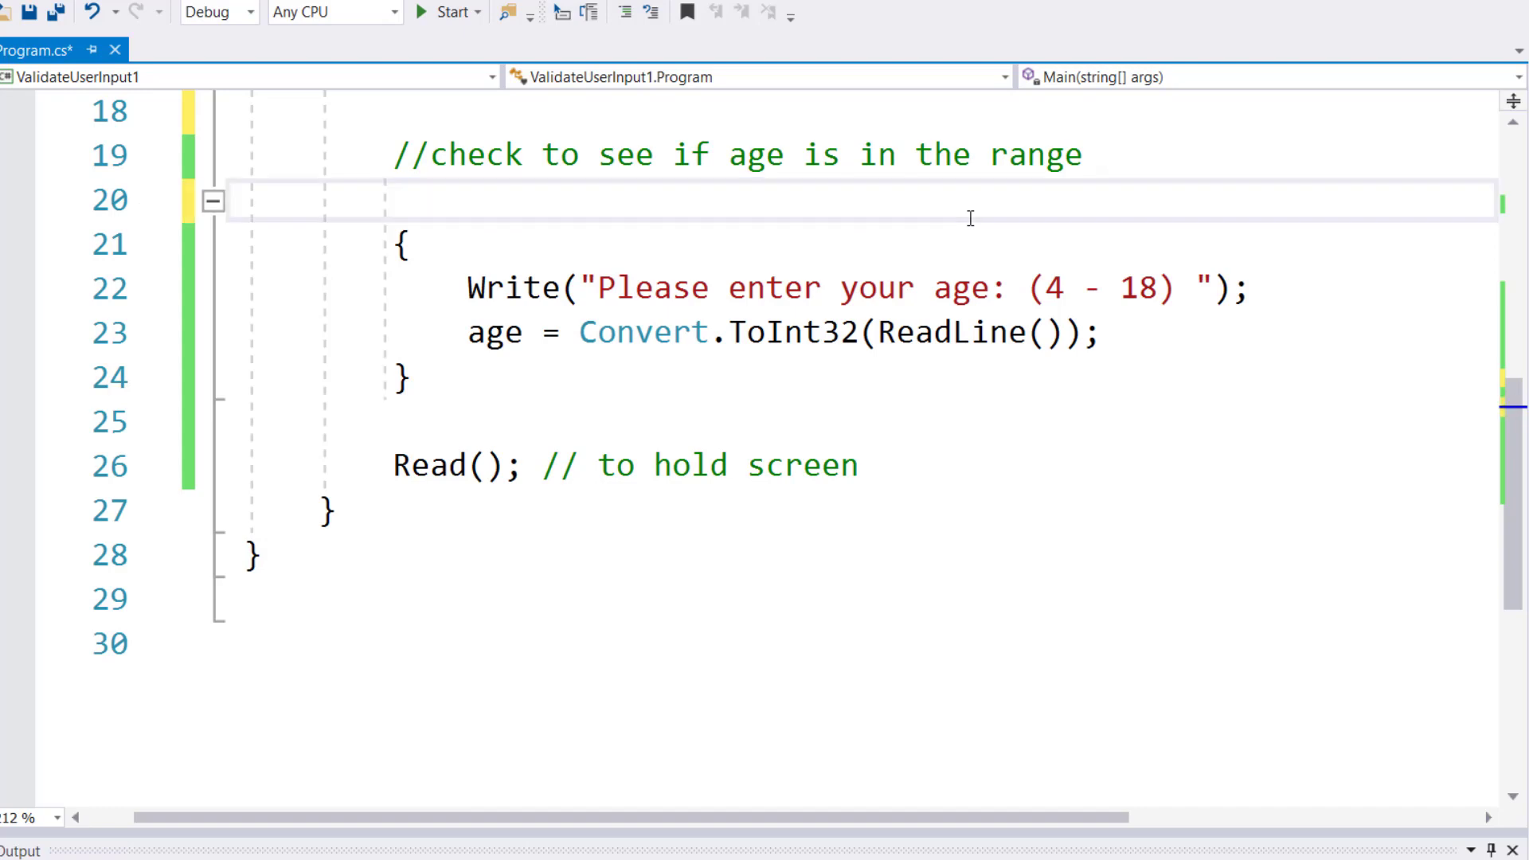
key(Down)
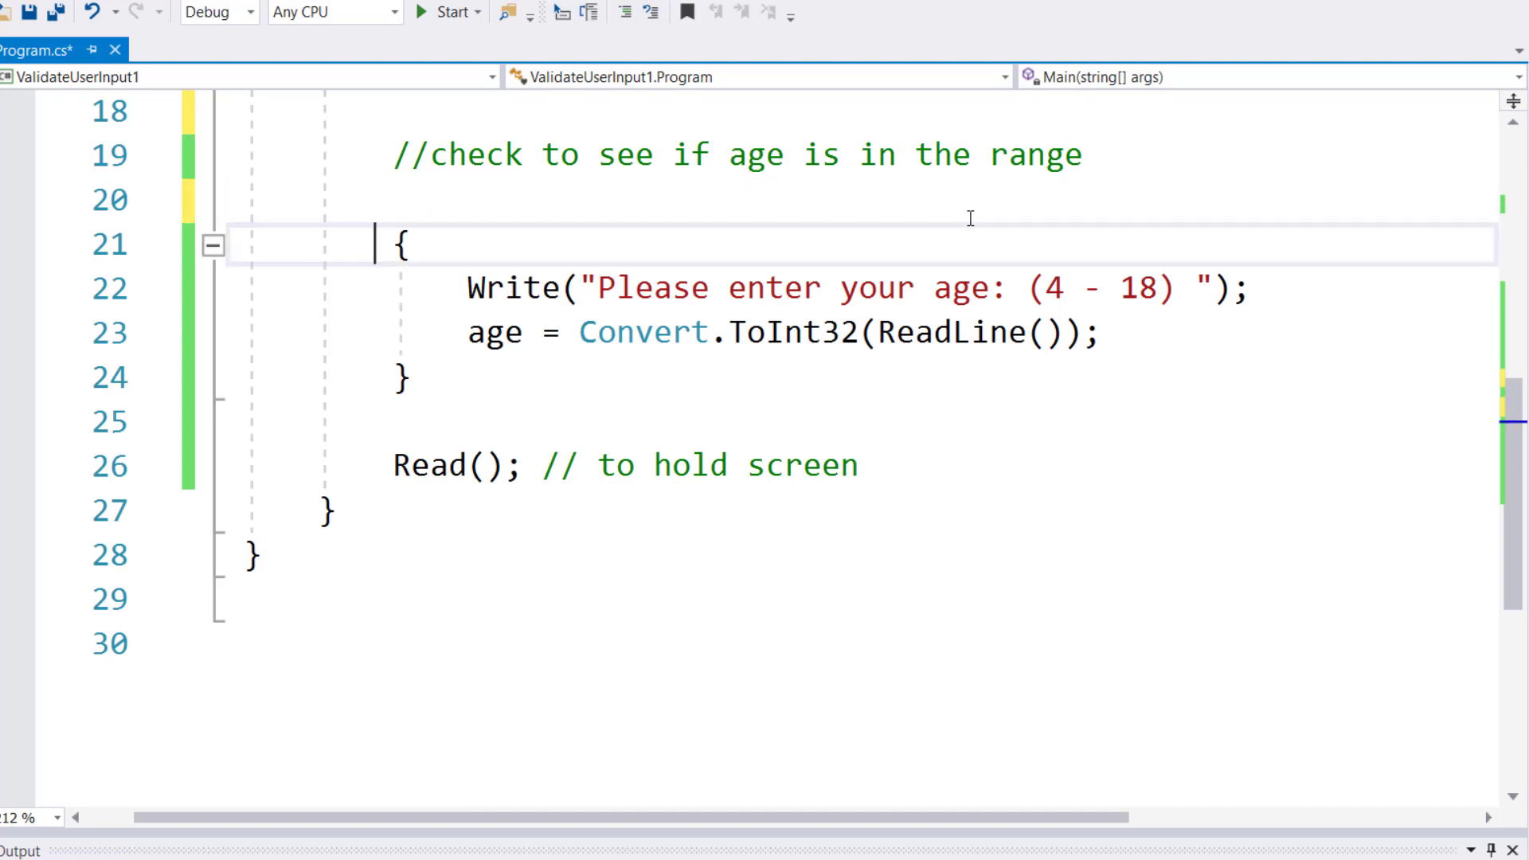
key(Down)
key(Down)
key(Down)
key(Right)
key(Right)
text(while (age < 4 || age > 18))
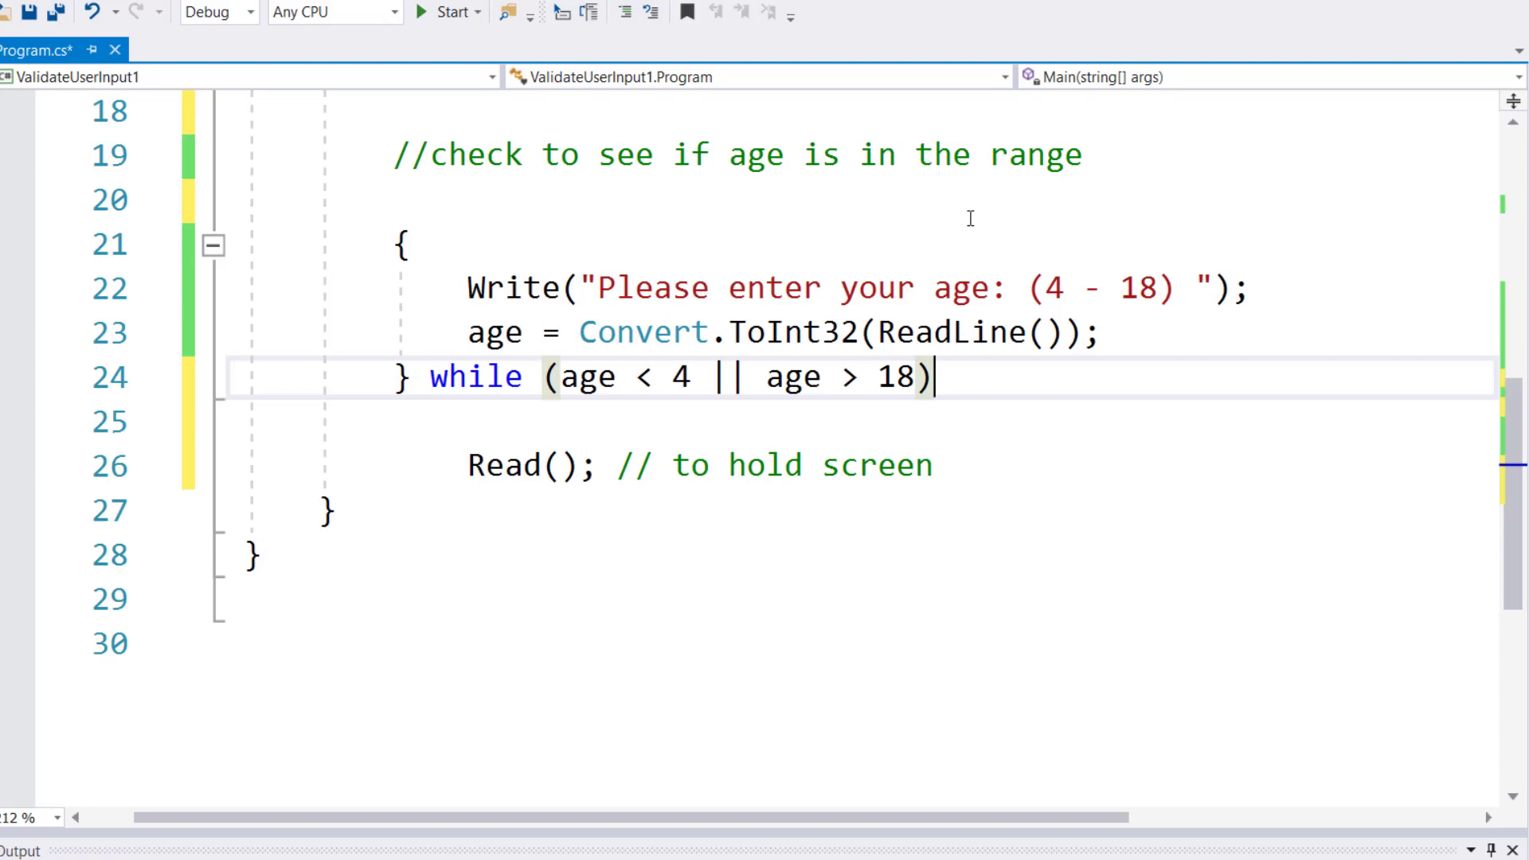
text( ;)
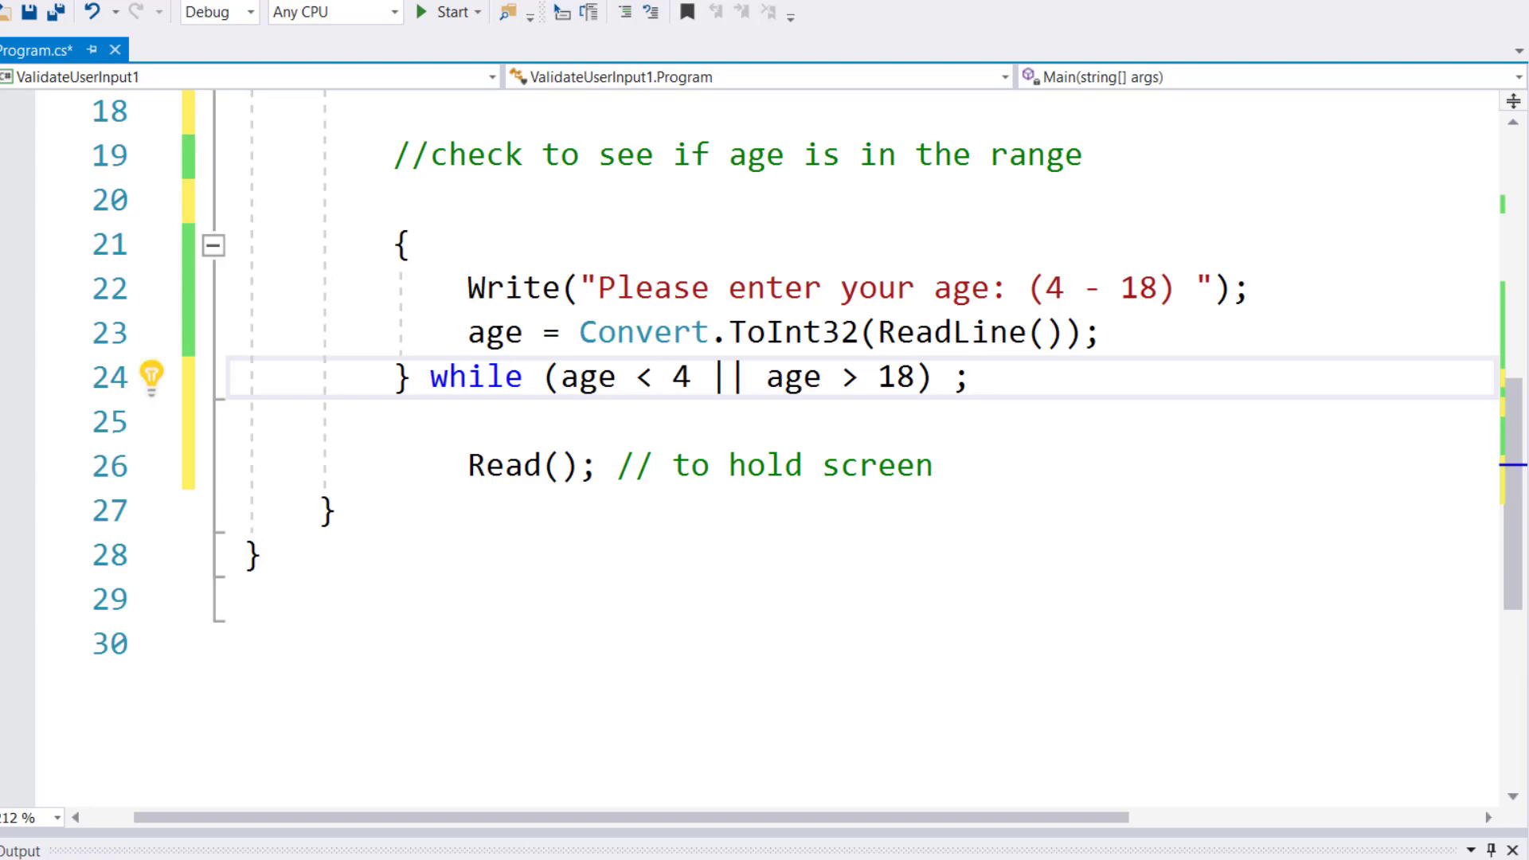
Add 'do' above the loop body's opening brace and align its indentation.
click(397, 203)
text(do)
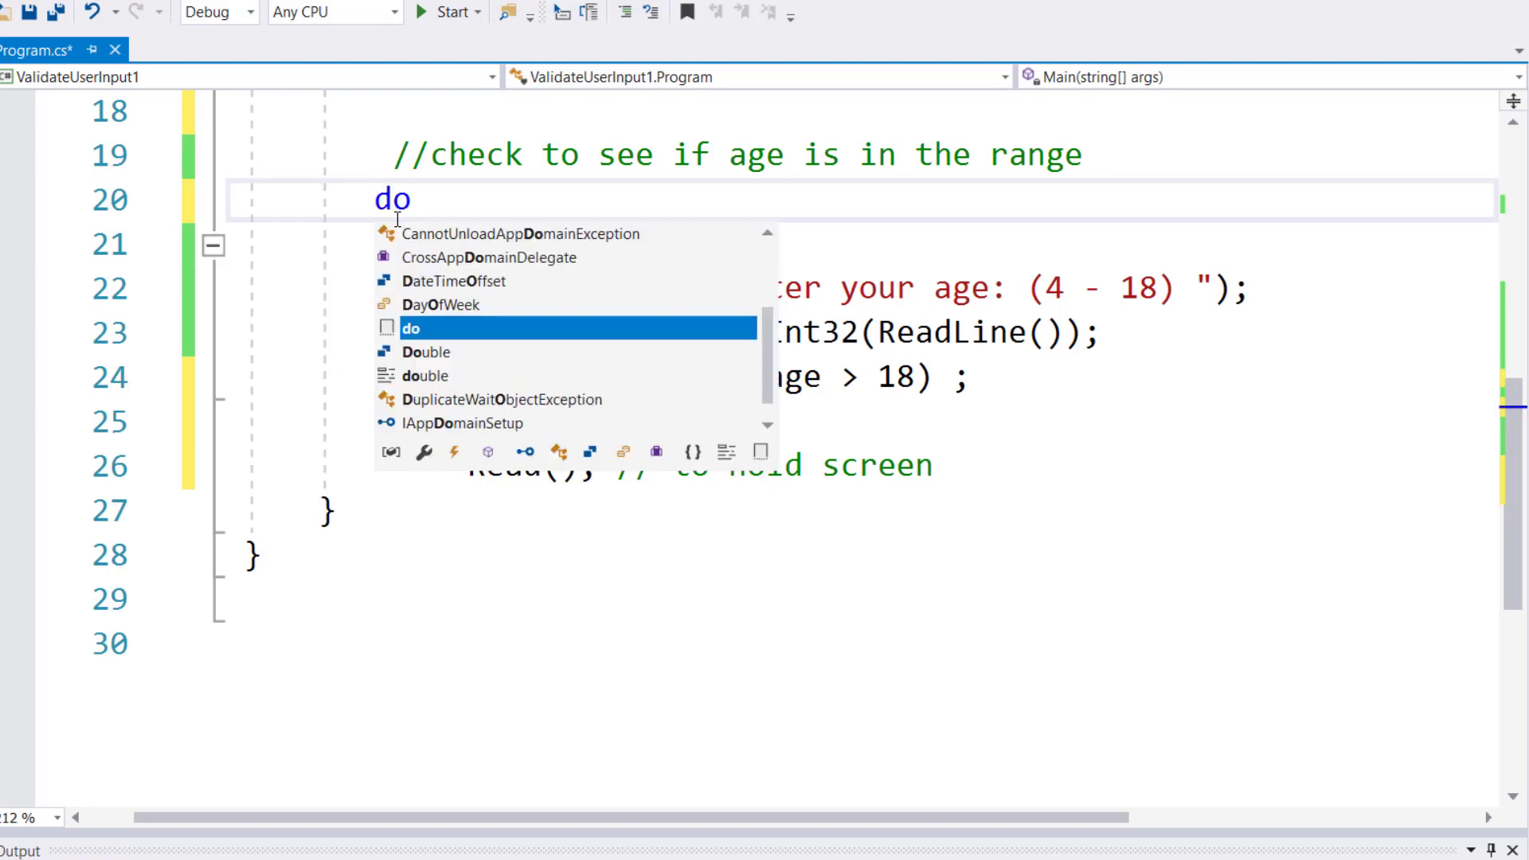
key(Escape)
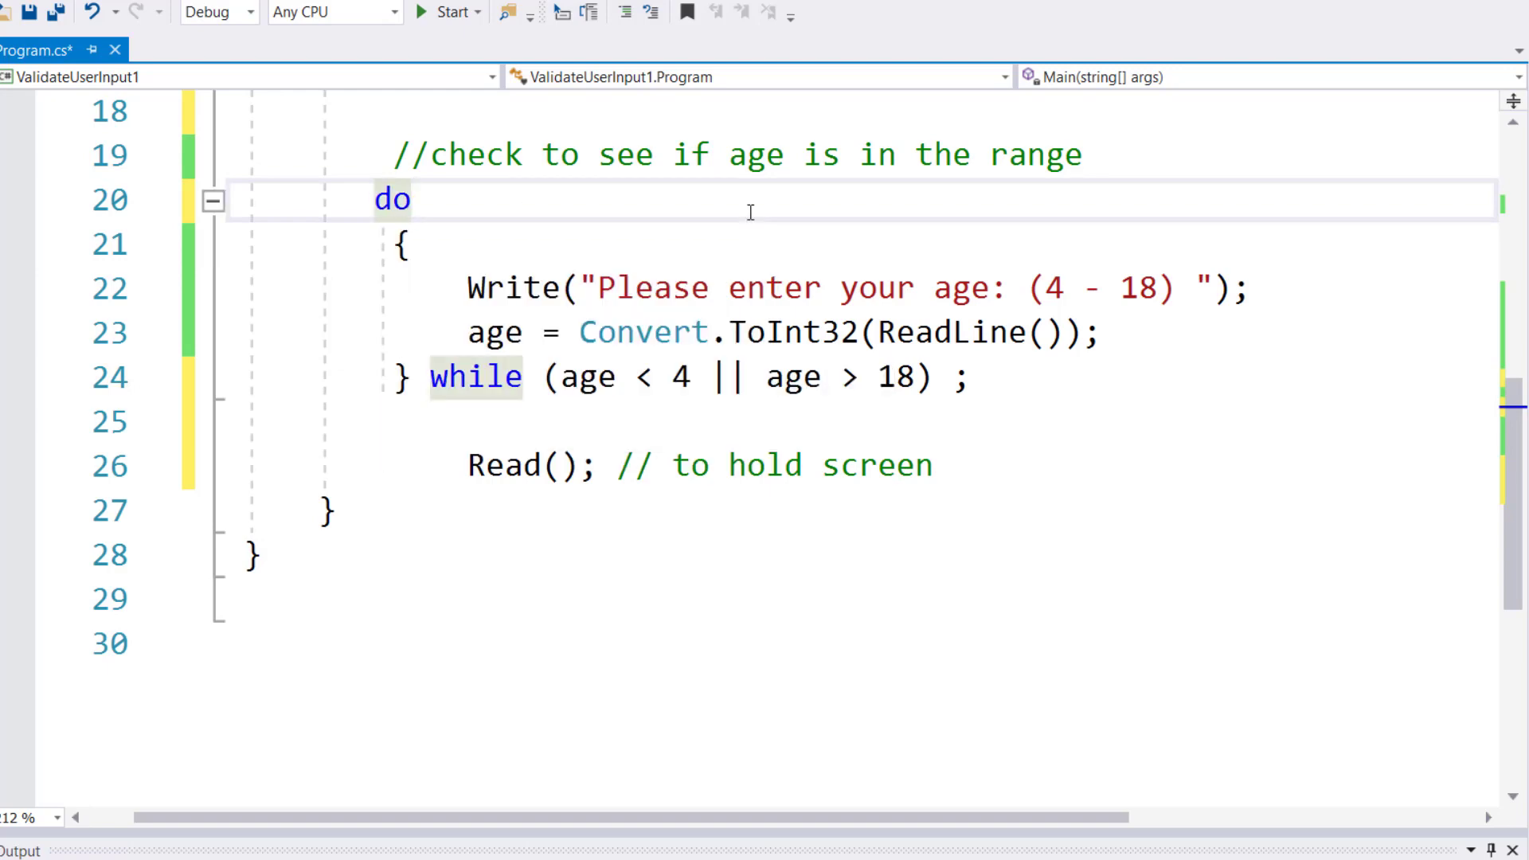
key(Down)
key(Up)
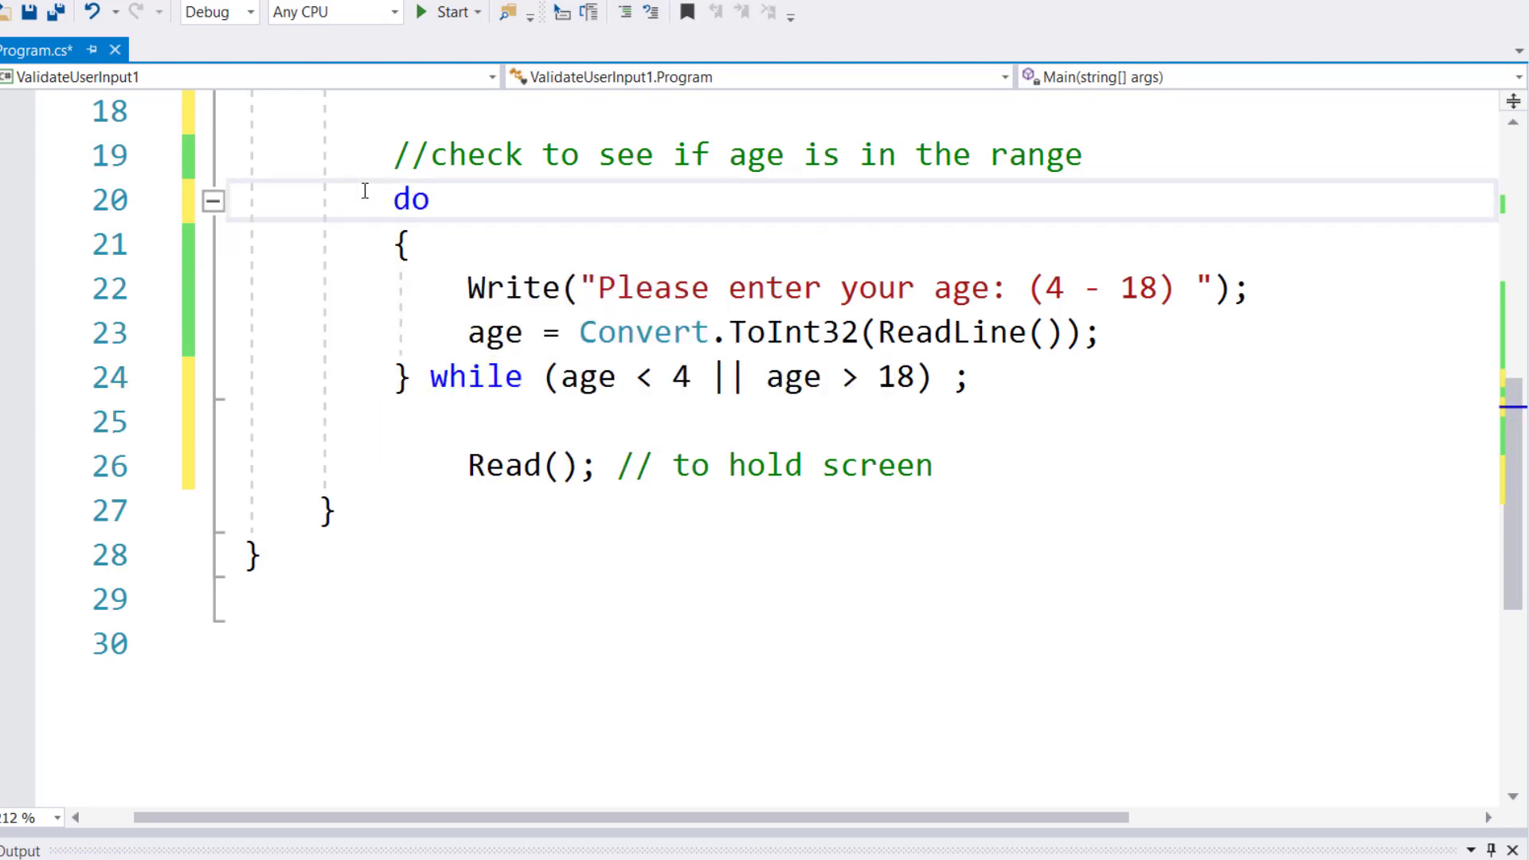
key(Down)
key(Down)
key(Down)
key(Down)
Save Program.cs and build and run it with Ctrl+F5.
key(ctrl+s)
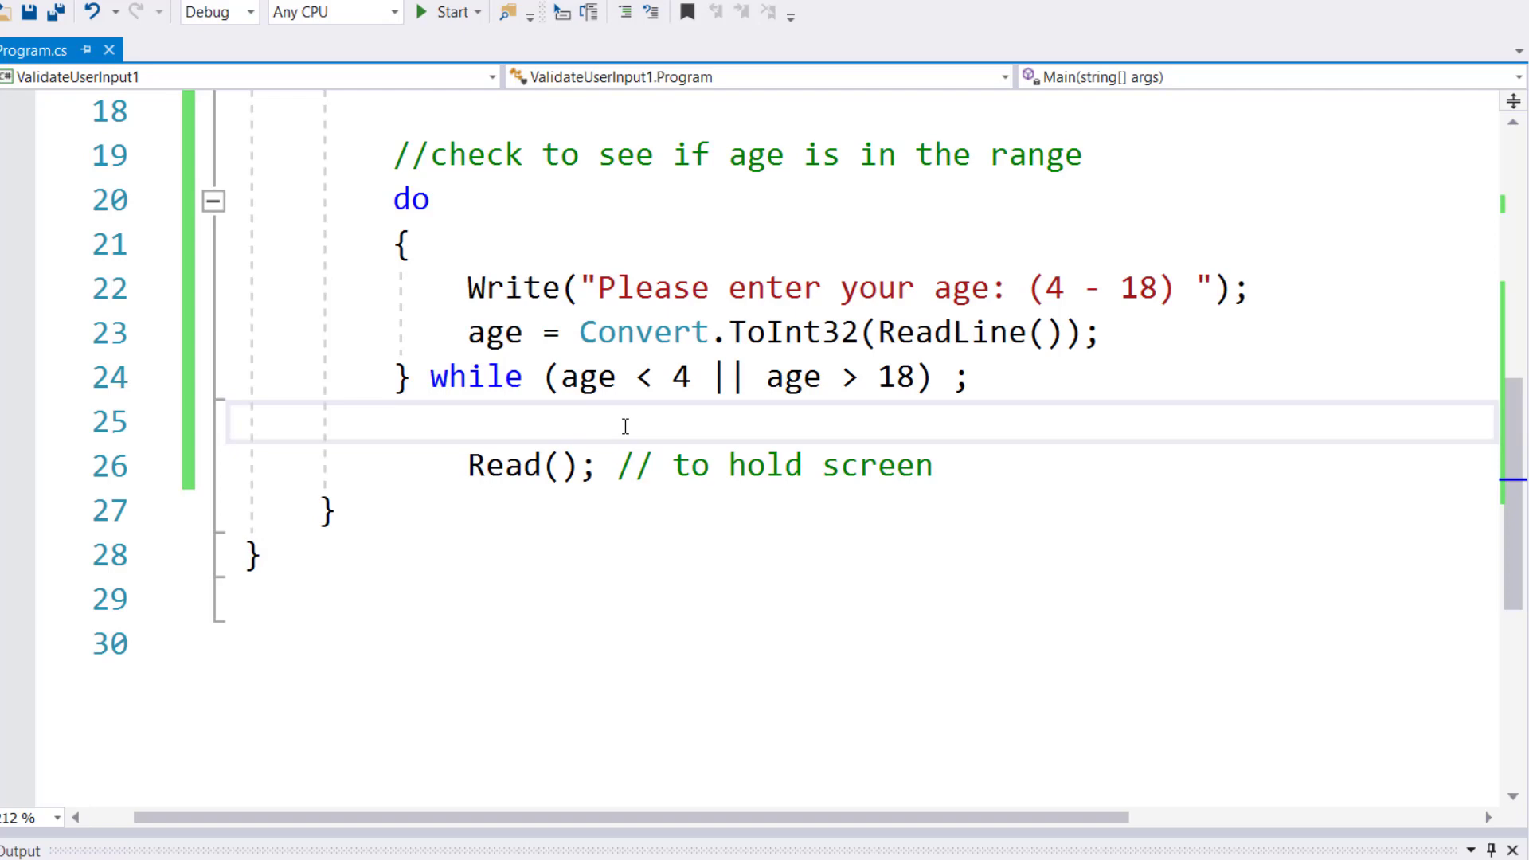
key(ctrl+F5)
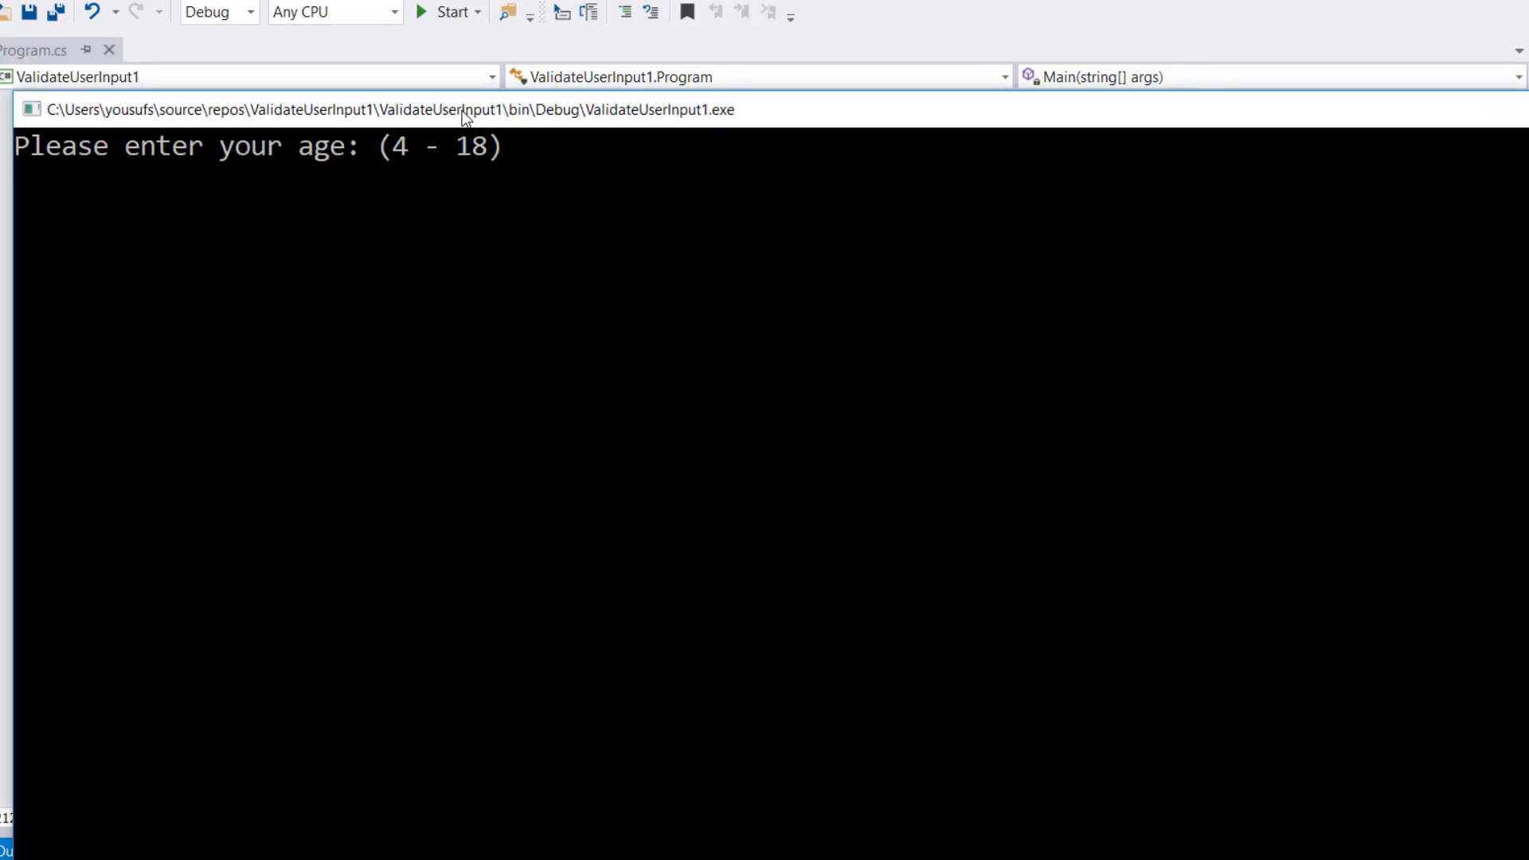
Enter ages -9, 45 and 3 (re-prompted), then 5 (accepted), and close the console.
mouse_move(1327, 401)
mouse_down()
mouse_move(1258, 460)
mouse_move(1348, 476)
mouse_up()
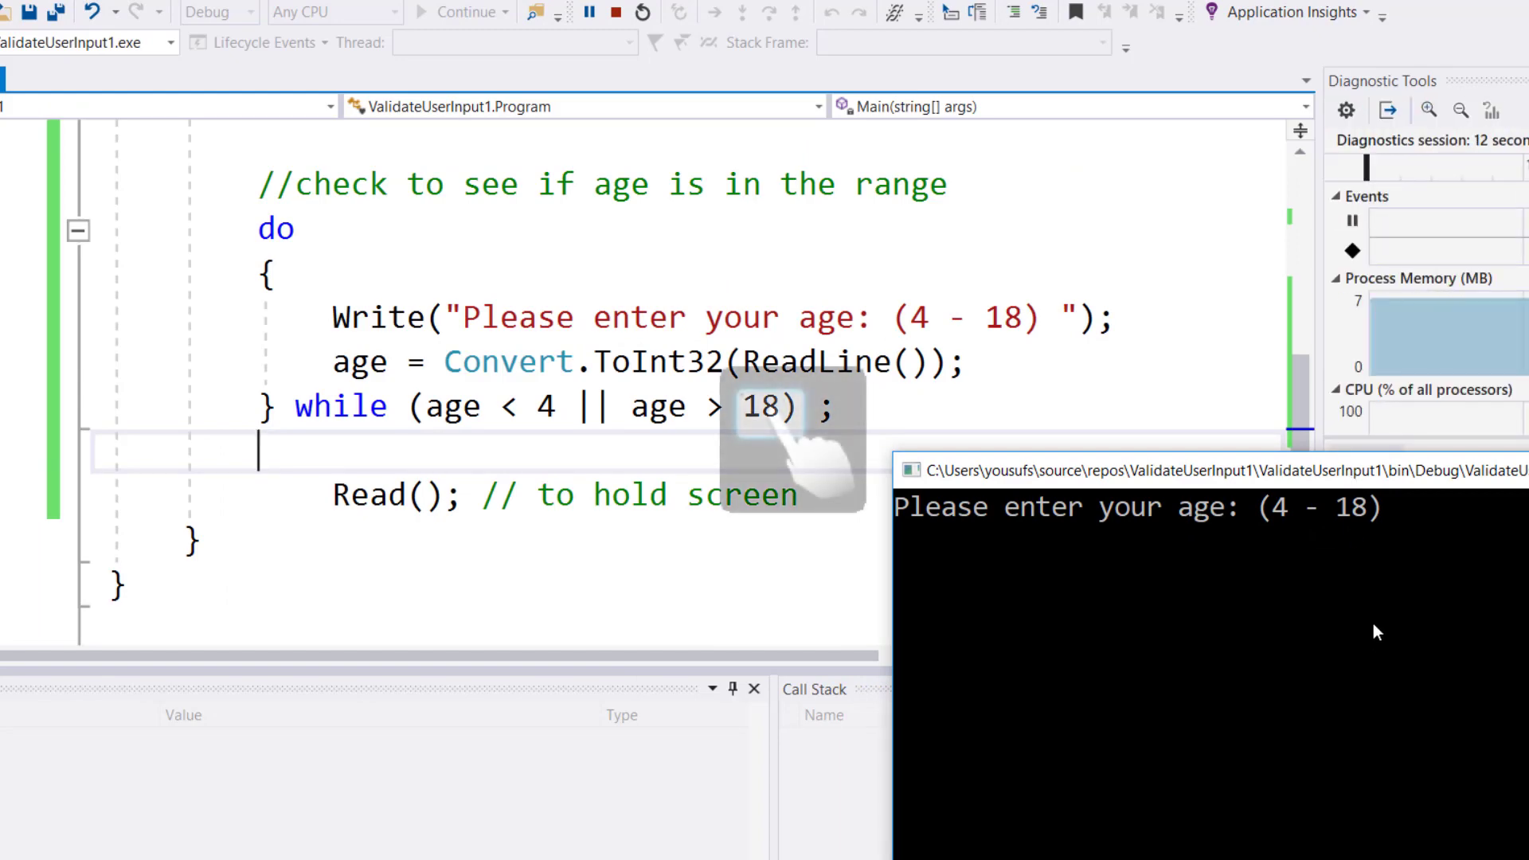
text(-9)
key(Return)
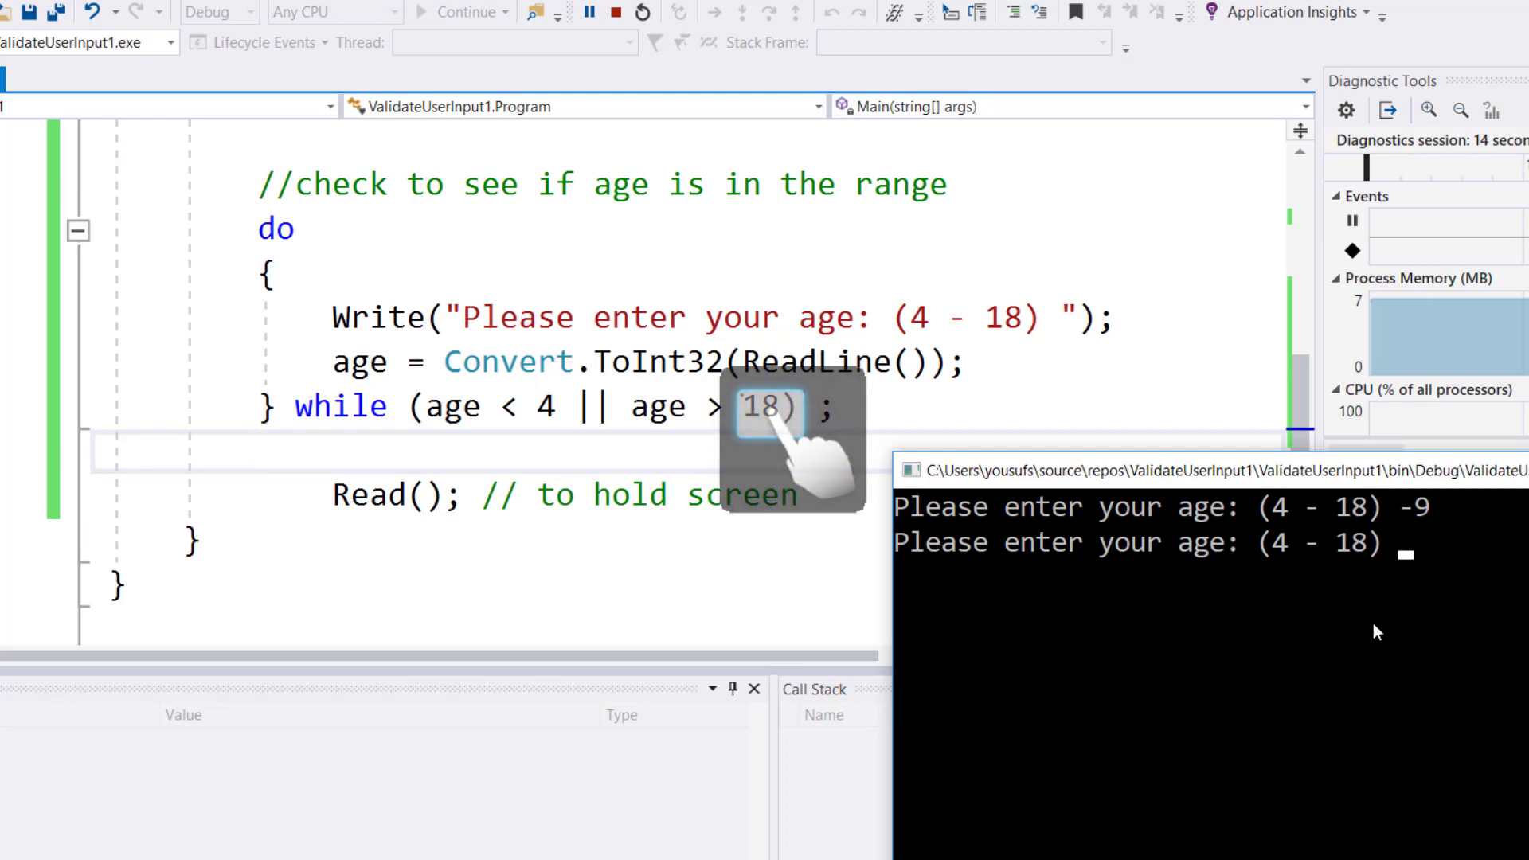
text(45)
key(Return)
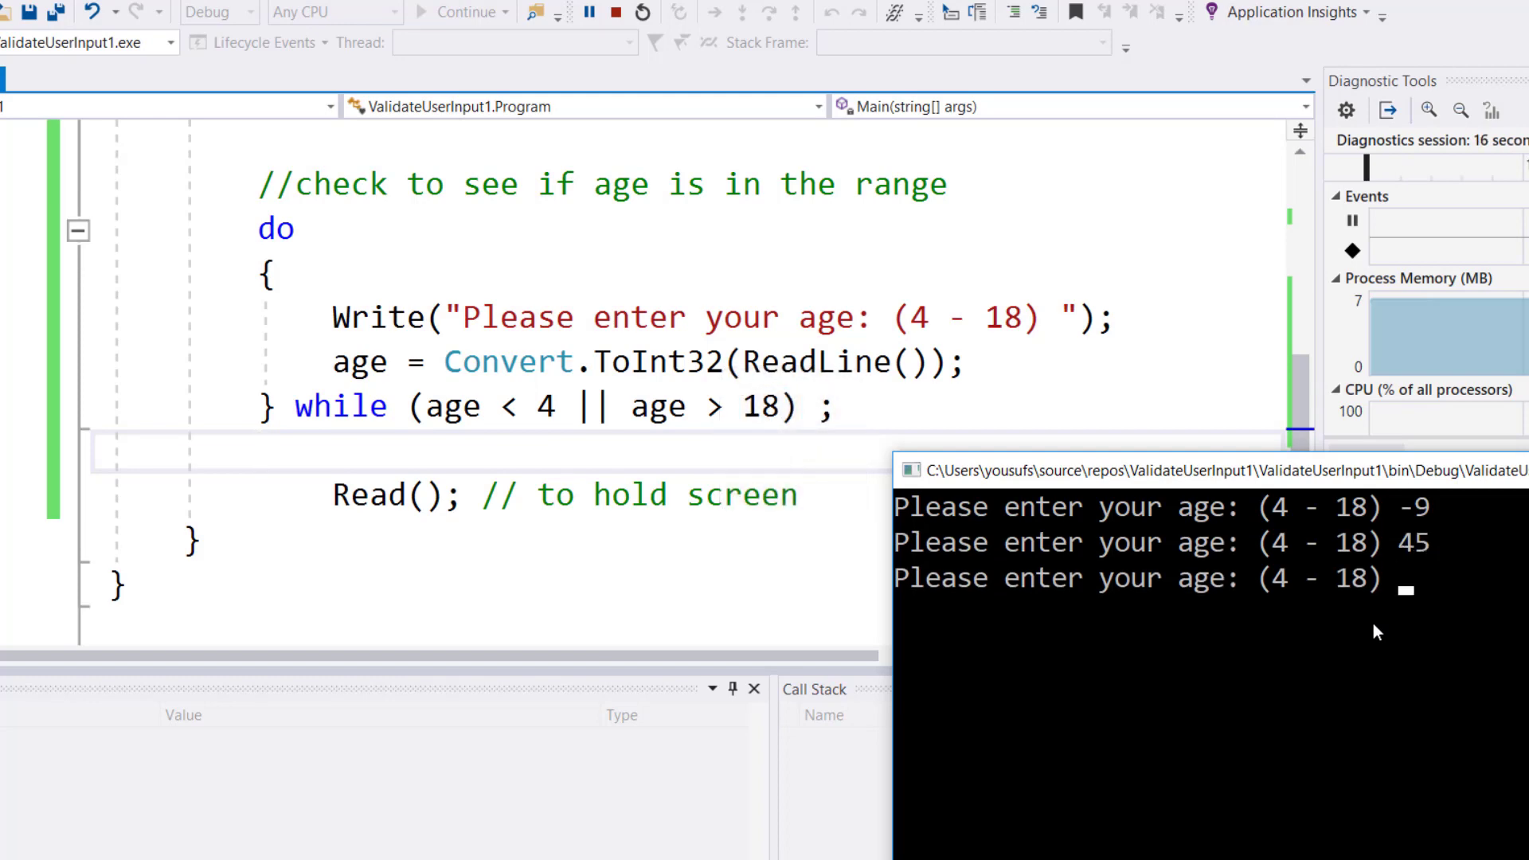
text(3)
key(Return)
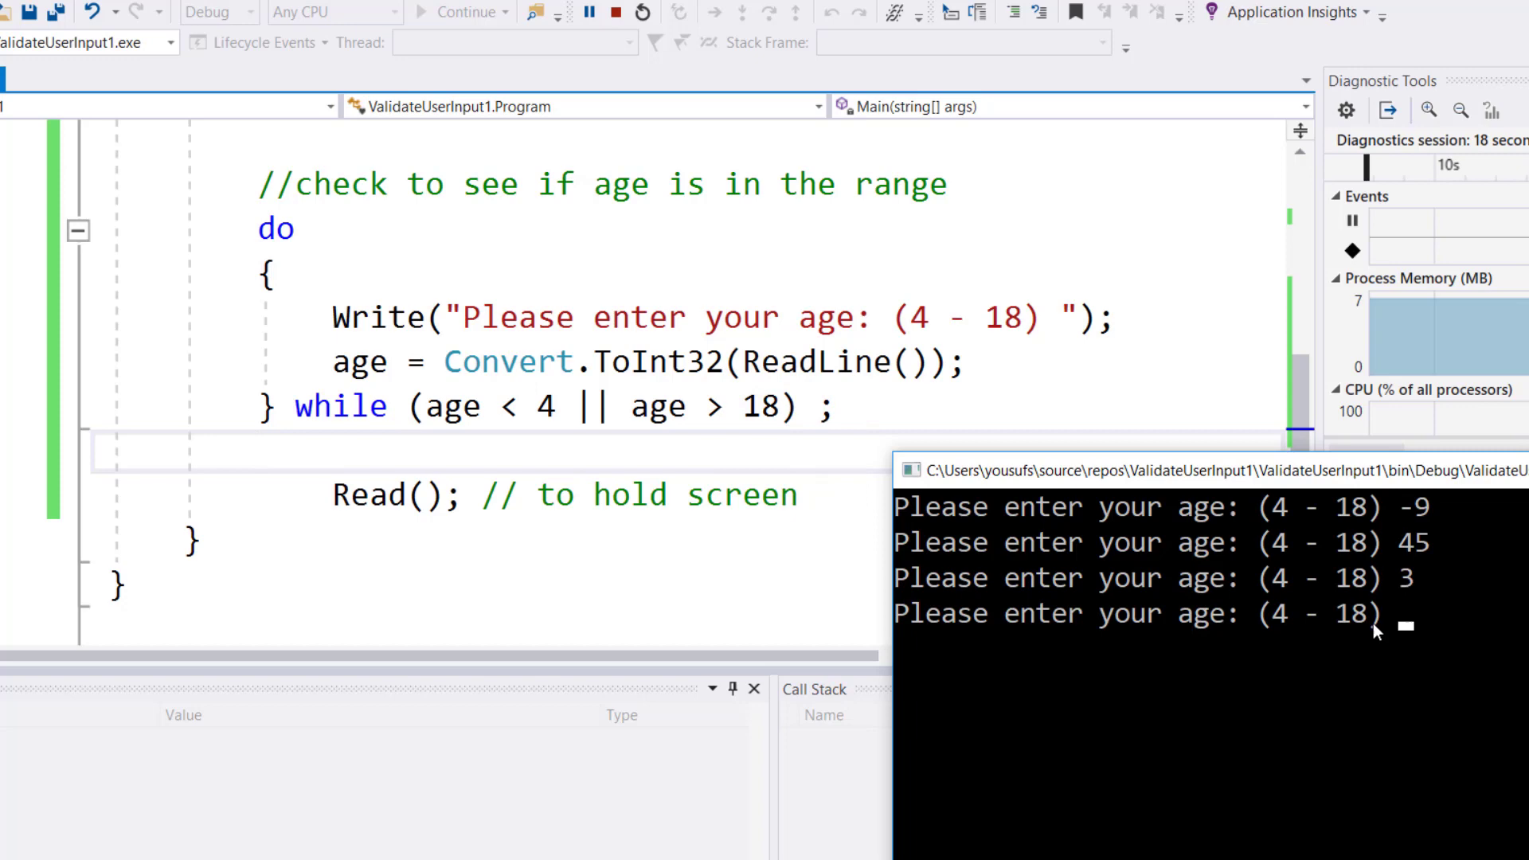
text(5)
key(Return)
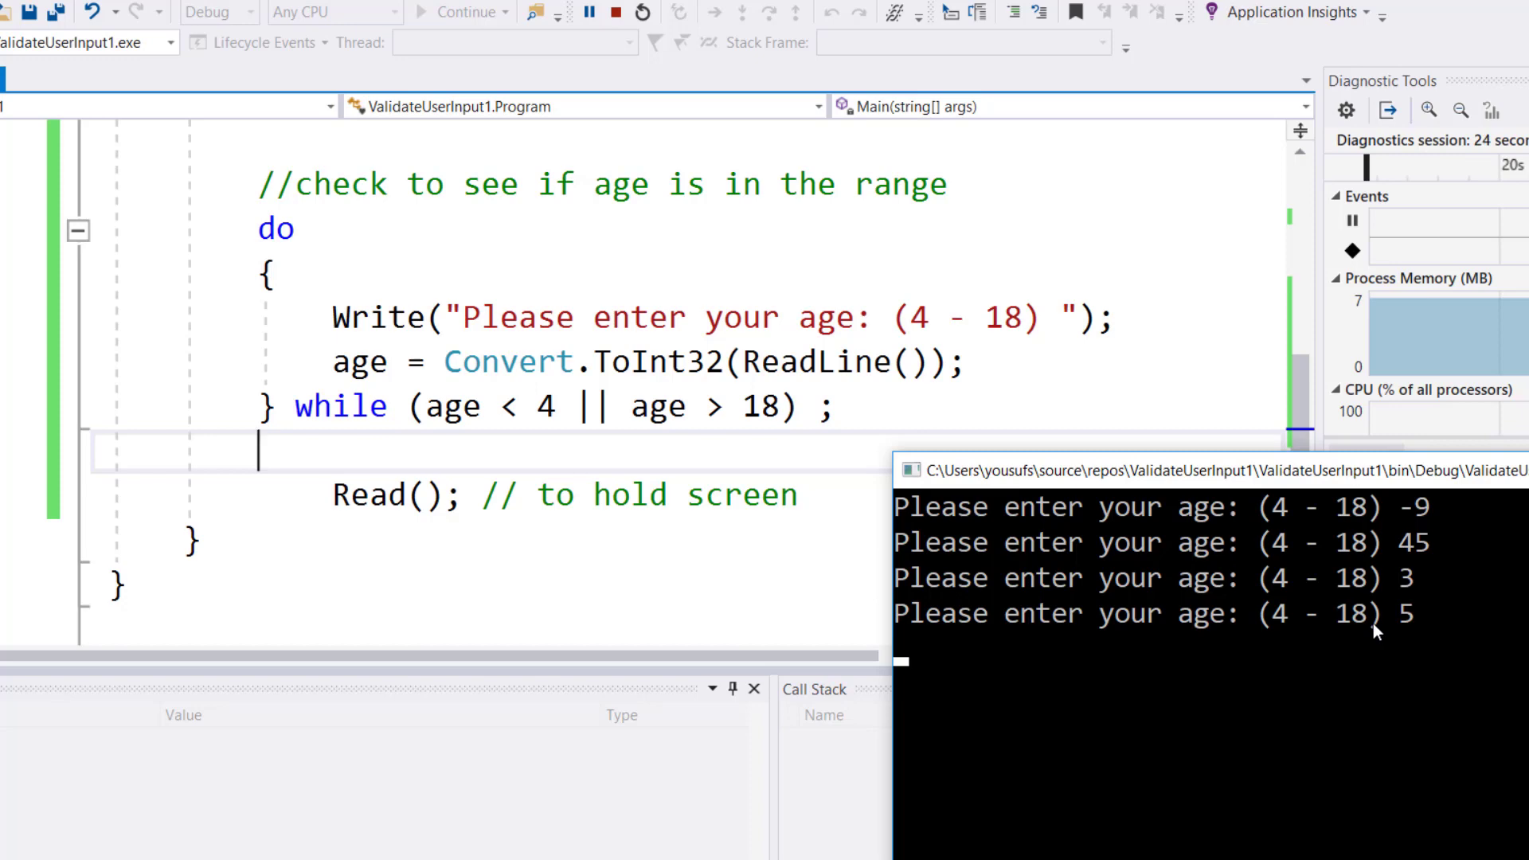
key(Return)
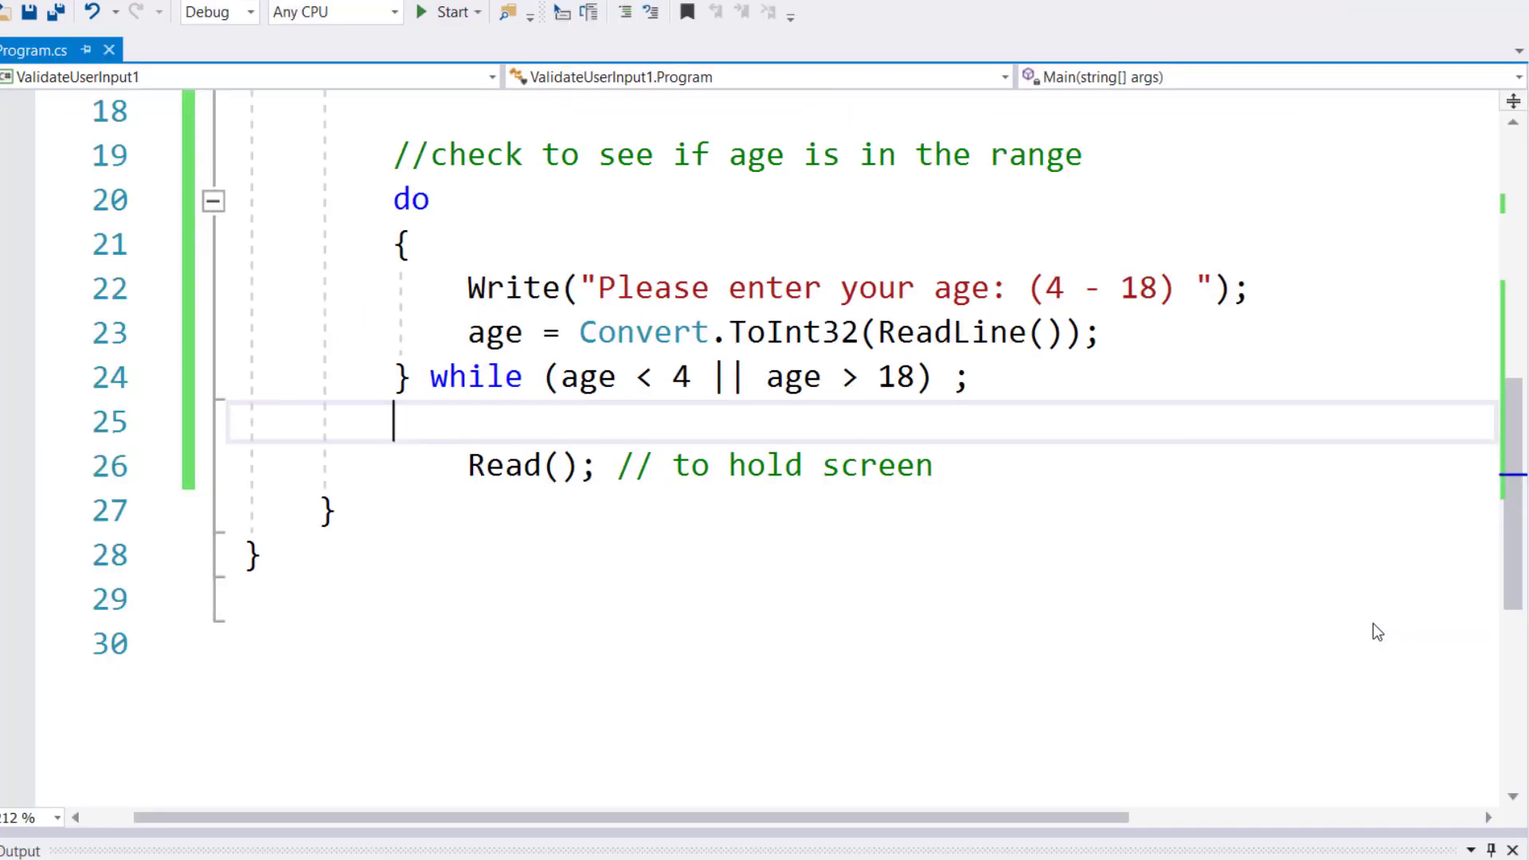